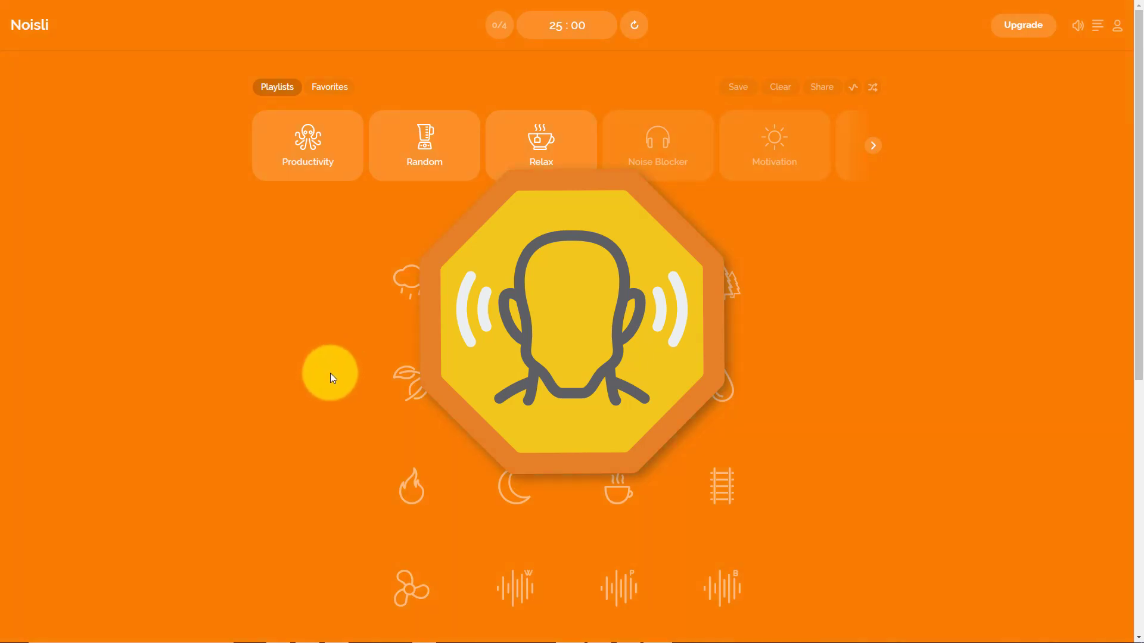
Step: Play rain, night and fire sounds together, with fire lowered and rain at full volume
left_click(412, 280)
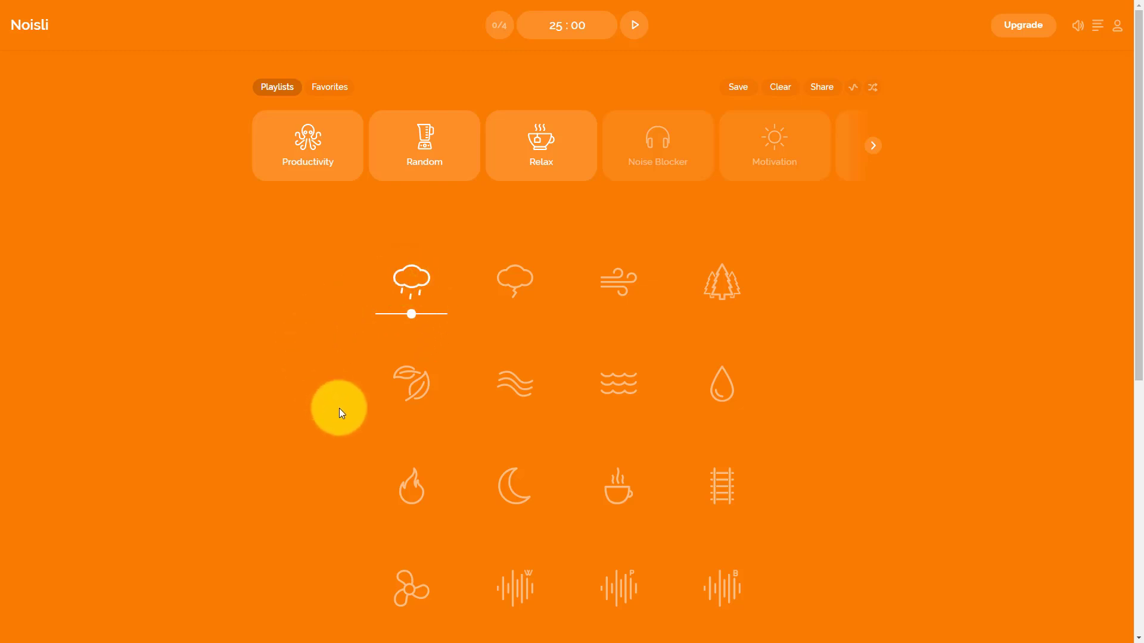
left_click(517, 485)
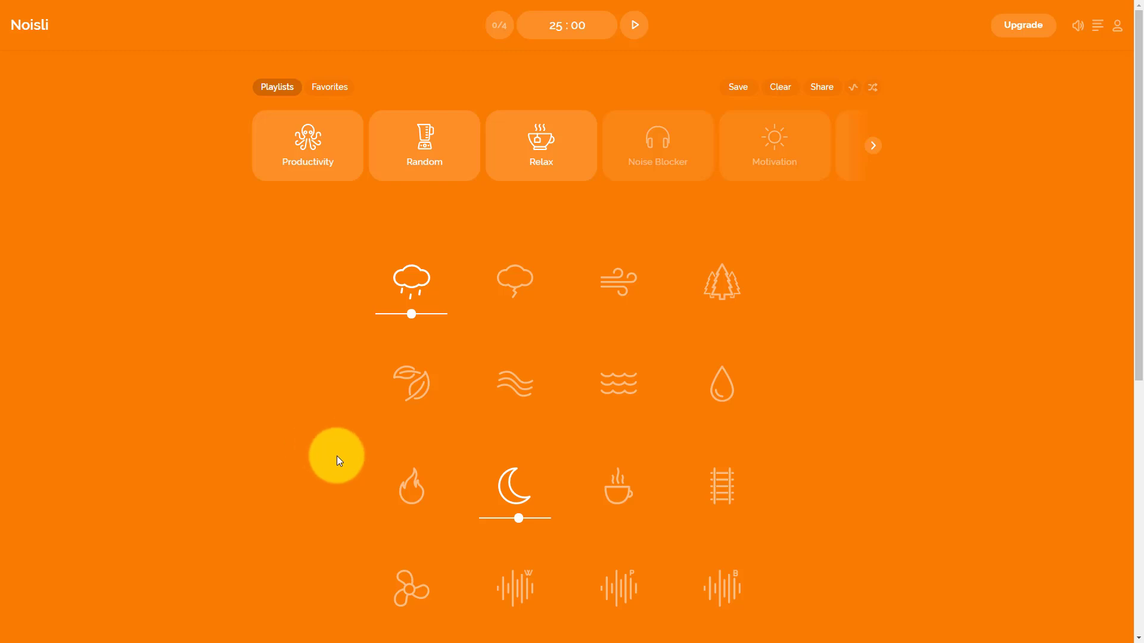
left_click(413, 487)
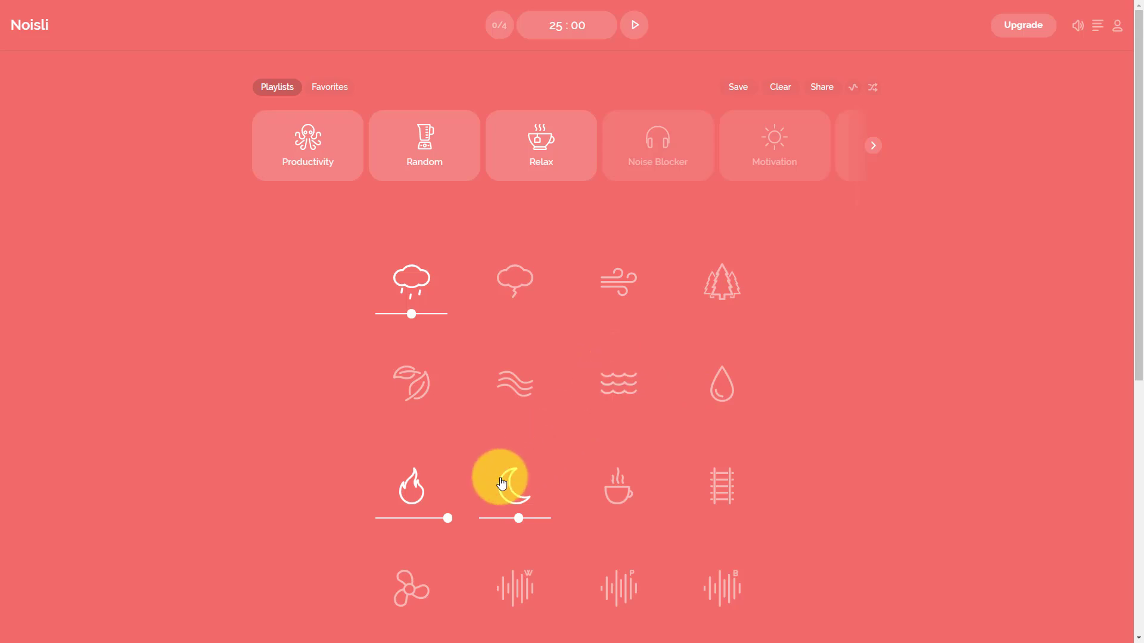
left_click_drag(447, 518, 408, 528)
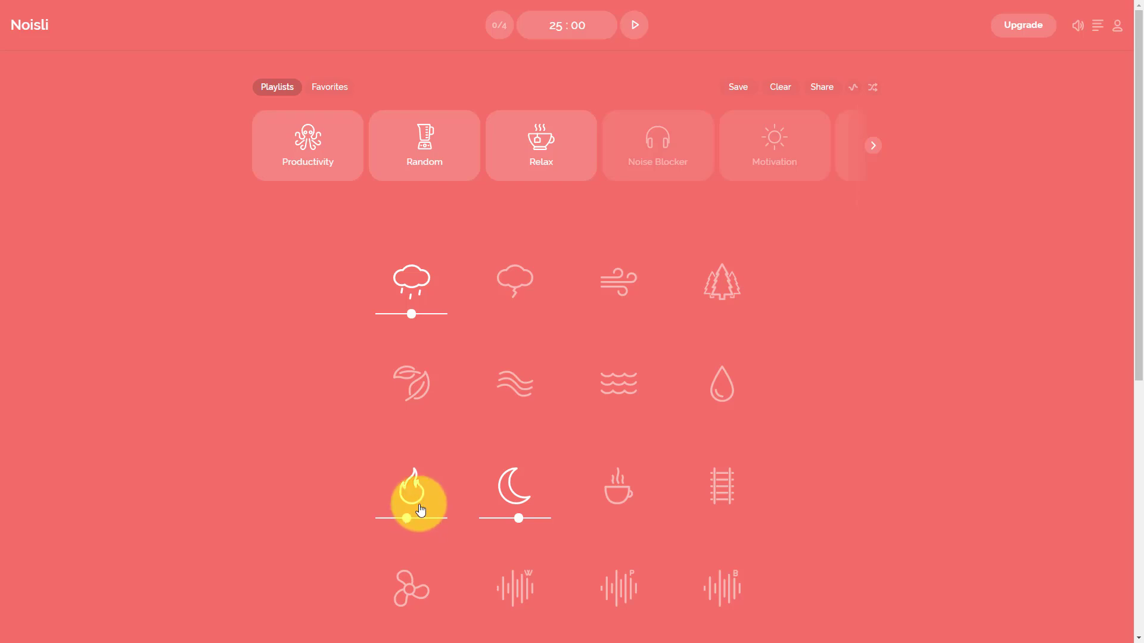
left_click_drag(411, 318, 441, 321)
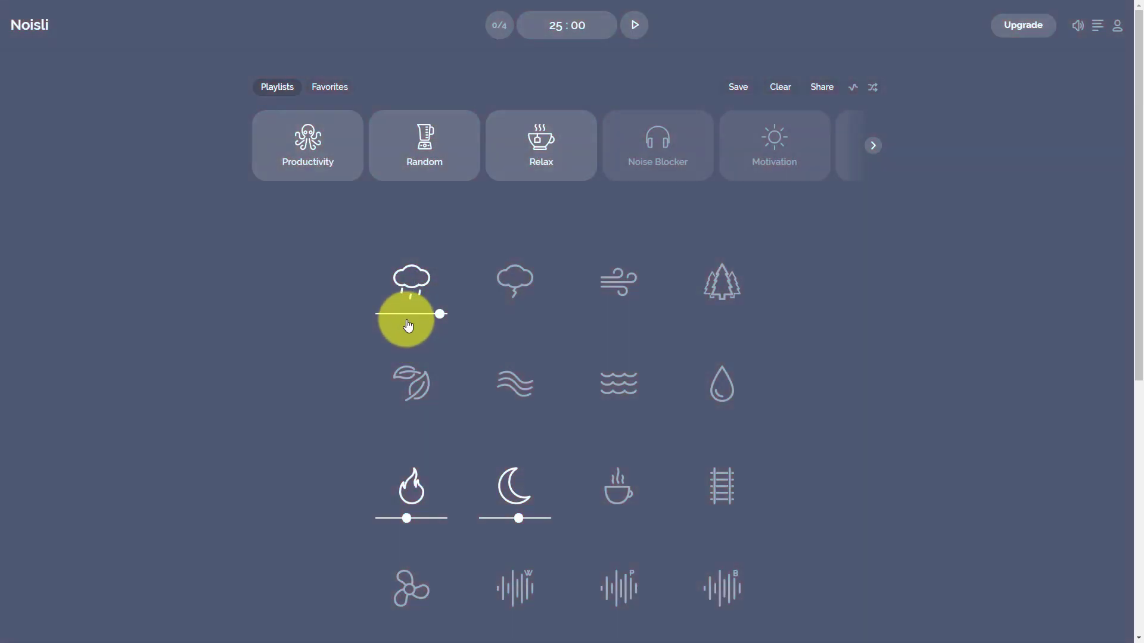
Step: Turn off rain, try the Relax and Random playlists, then clear every active sound
left_click(407, 281)
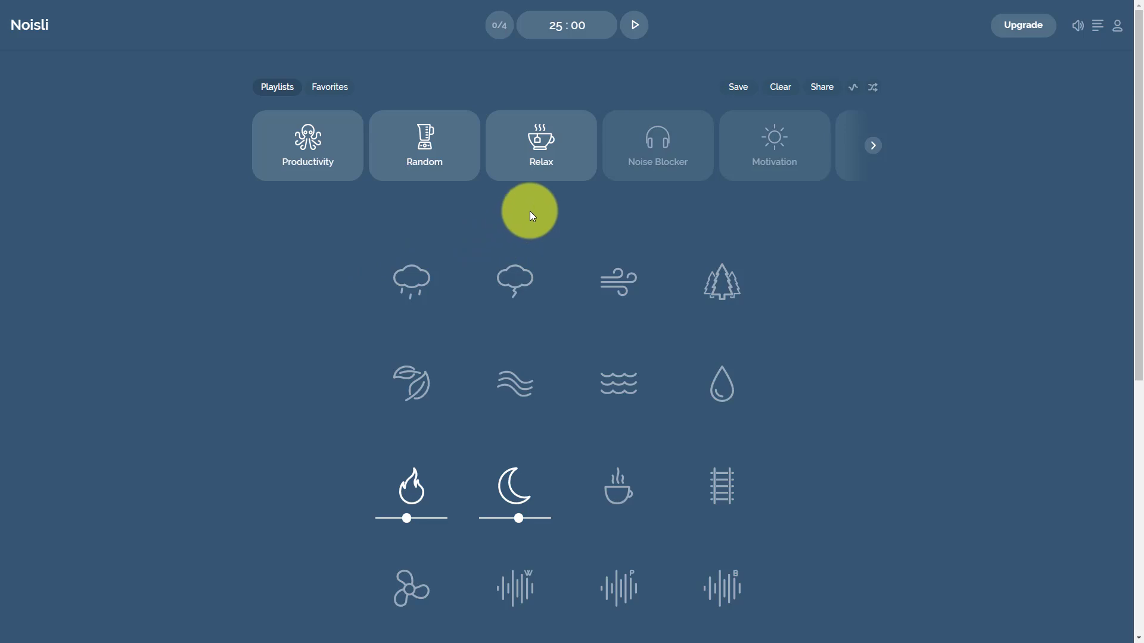
left_click(541, 145)
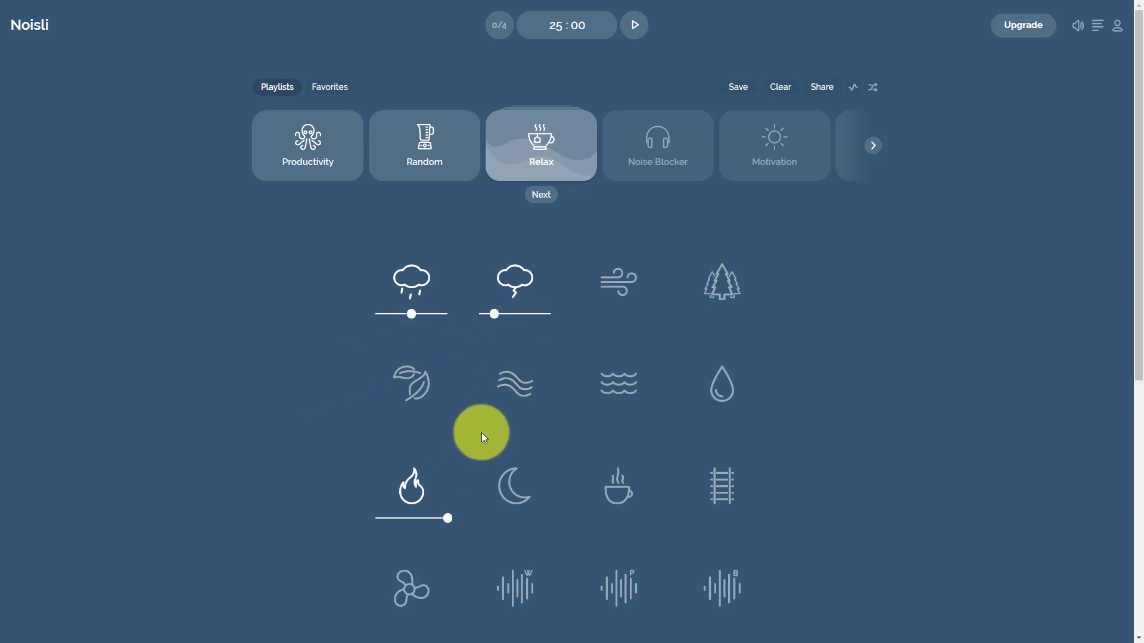
left_click(424, 151)
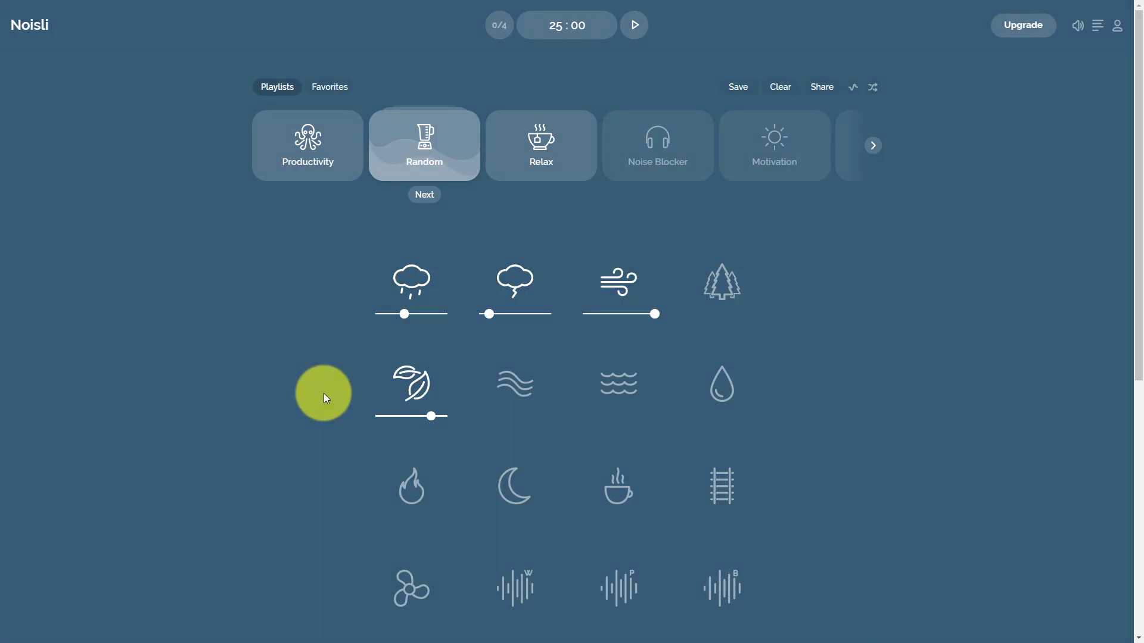
left_click(780, 86)
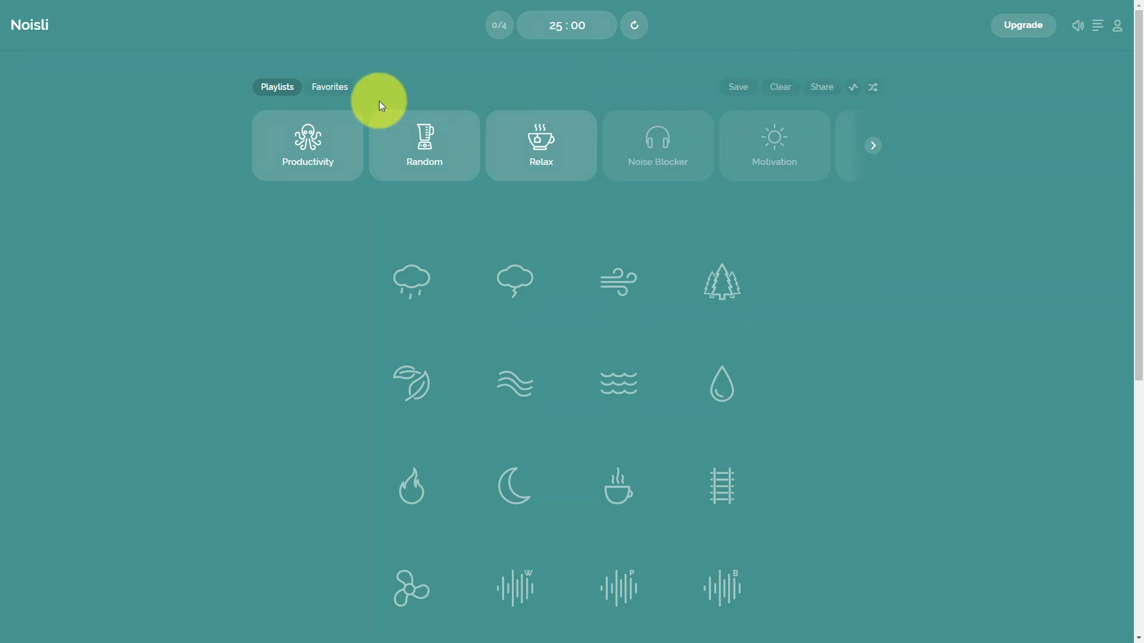
Step: Play the Midnight Storm favorite mix from Favorites, then return to the Playlists list
left_click(330, 86)
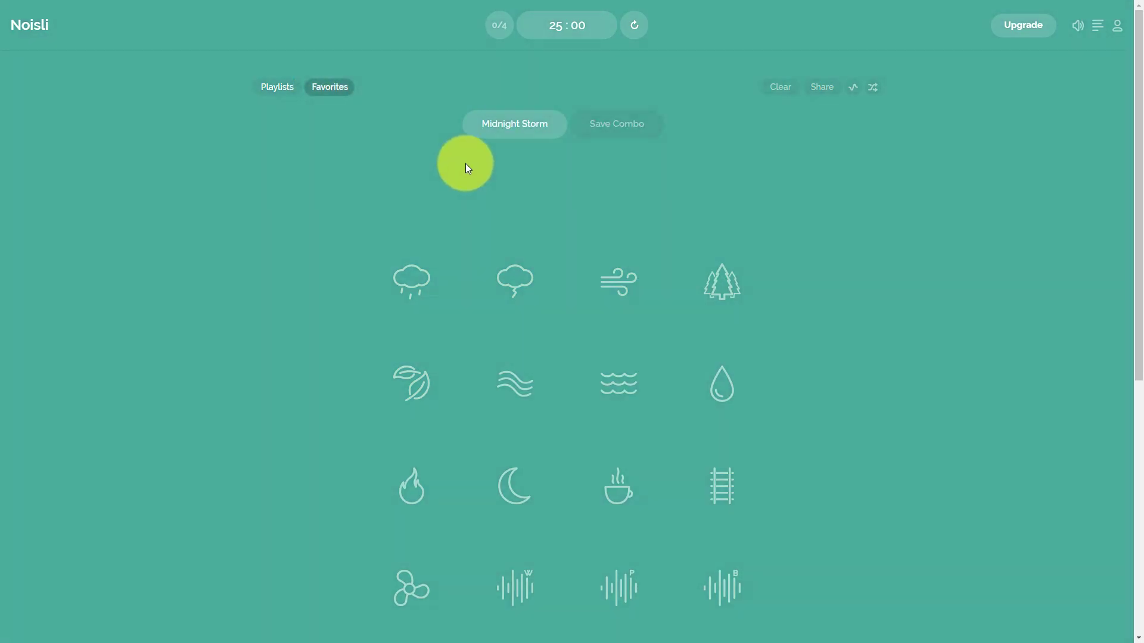
left_click(514, 123)
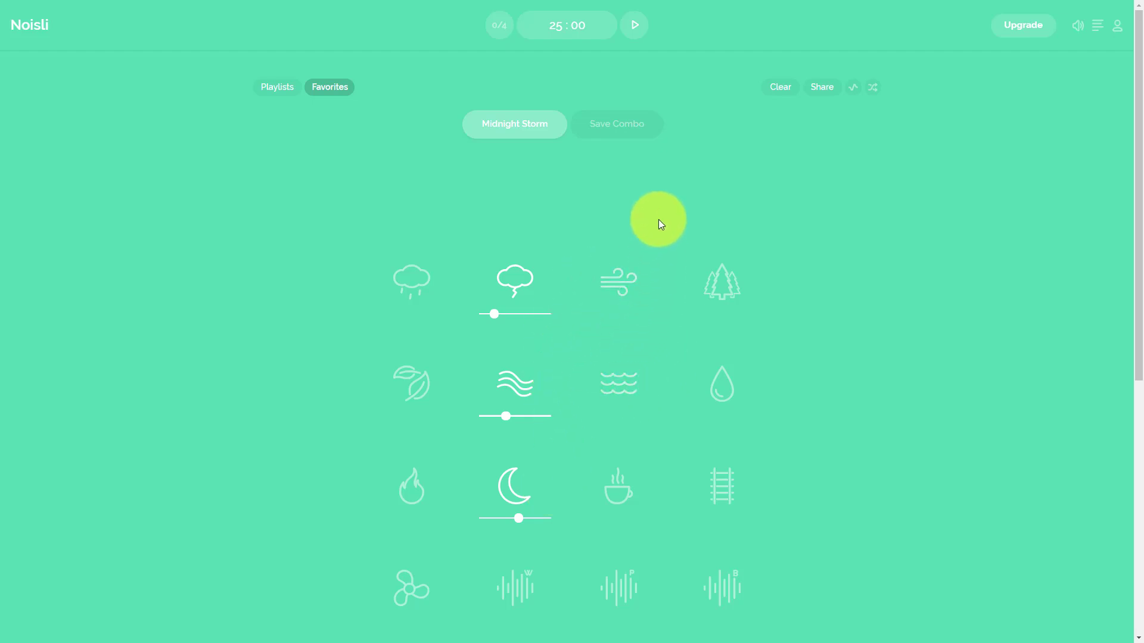
left_click(277, 87)
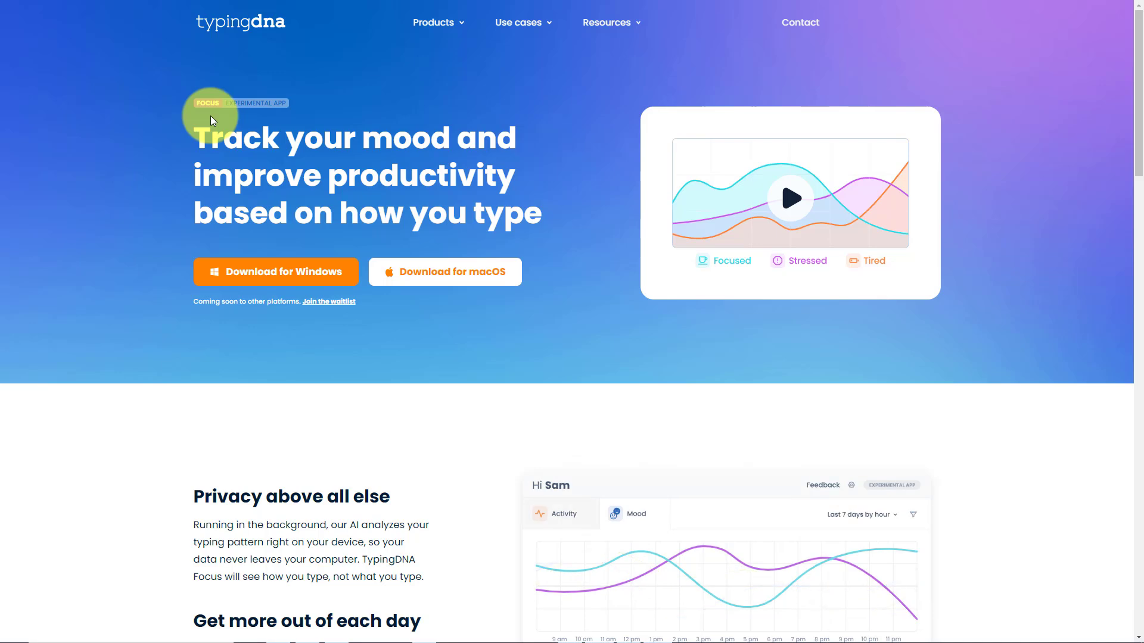
scroll(210, 115, "down", 3)
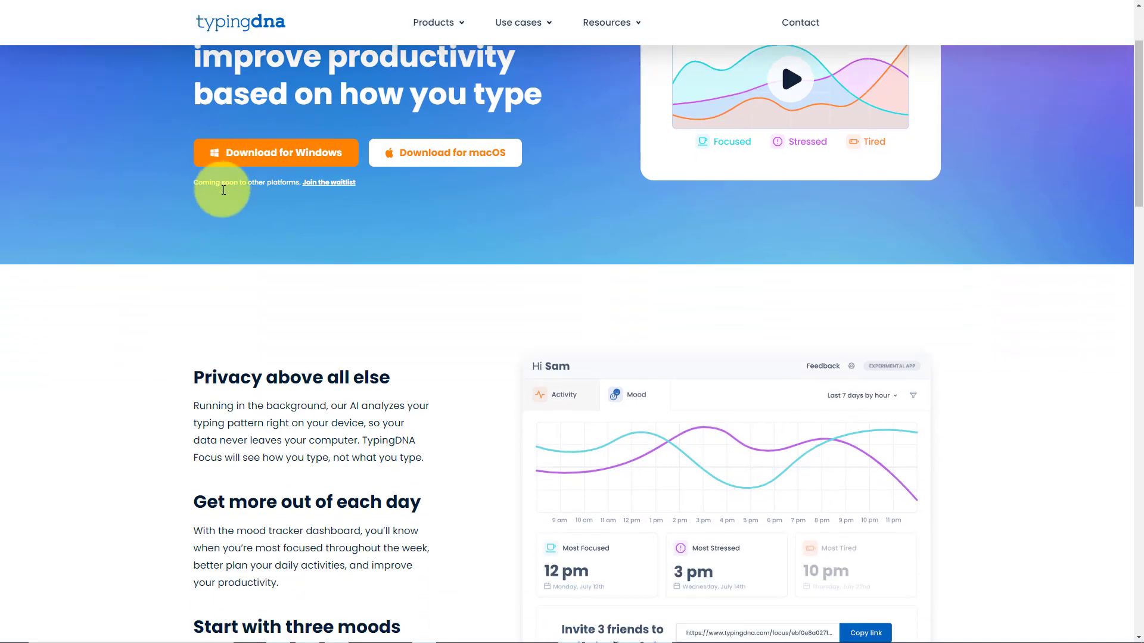
scroll(234, 226, "down", 1)
scroll(234, 225, "down", 2)
scroll(234, 225, "down", 2)
scroll(234, 225, "up", 1)
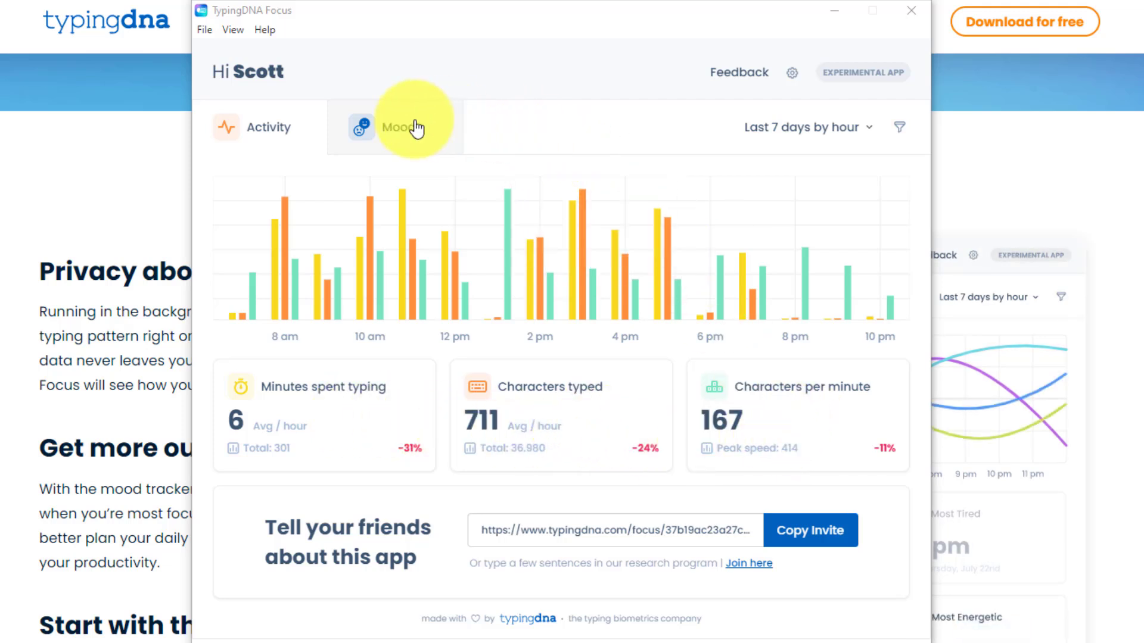
Step: Show the mood graph and list its time-range options, such as 'Last 7 days by hour'
left_click(392, 131)
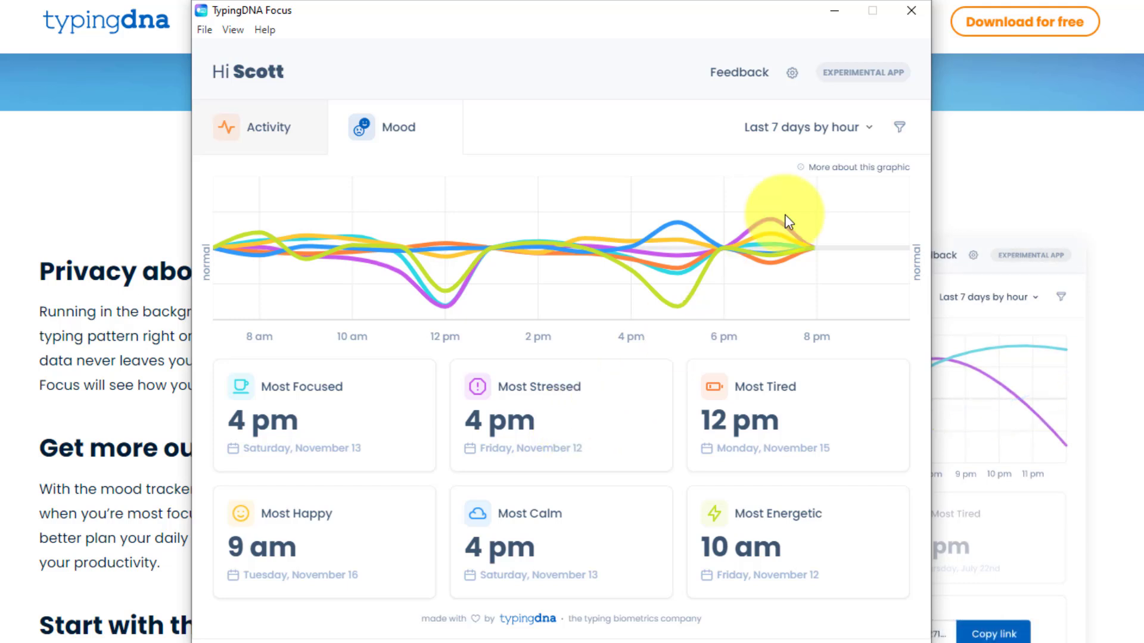
left_click(845, 127)
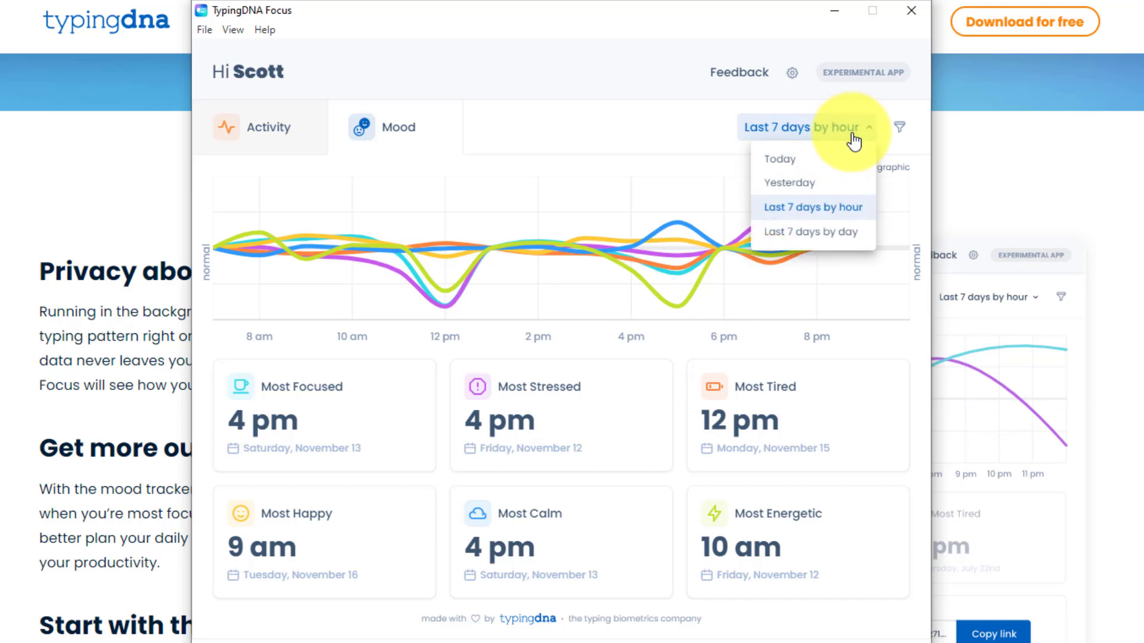
Step: Choose 'Yesterday' as the time range for the mood chart and statistics
left_click(790, 183)
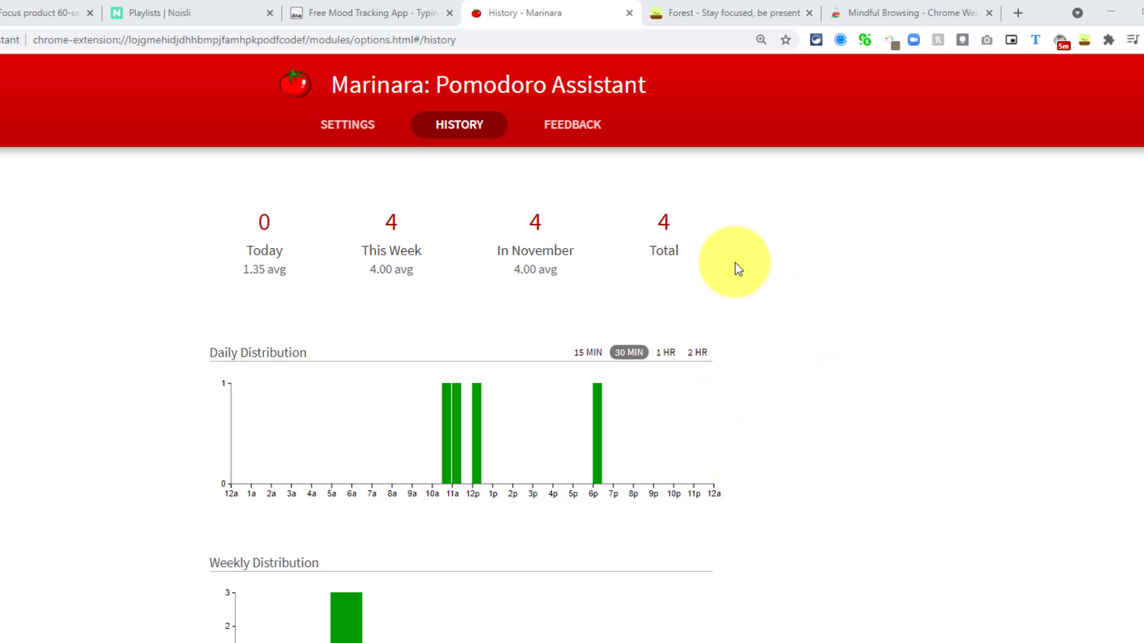
Step: Check Marinara's 25-minute focus and 5-minute break settings, then view and dismiss the timer menu
left_click(347, 124)
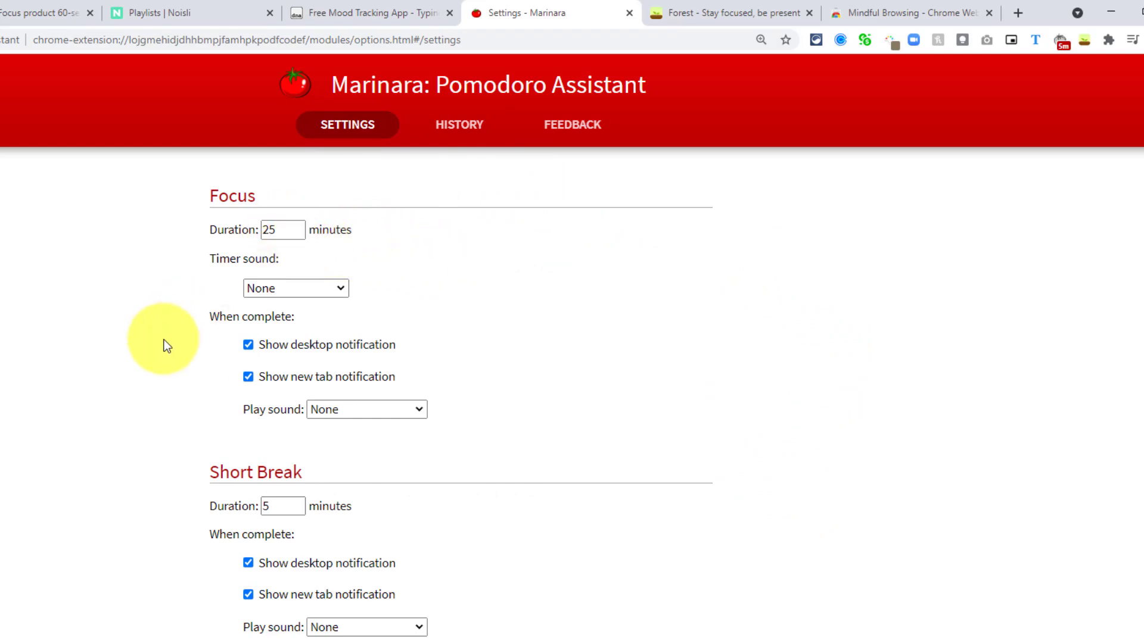
scroll(164, 339, "down", 2)
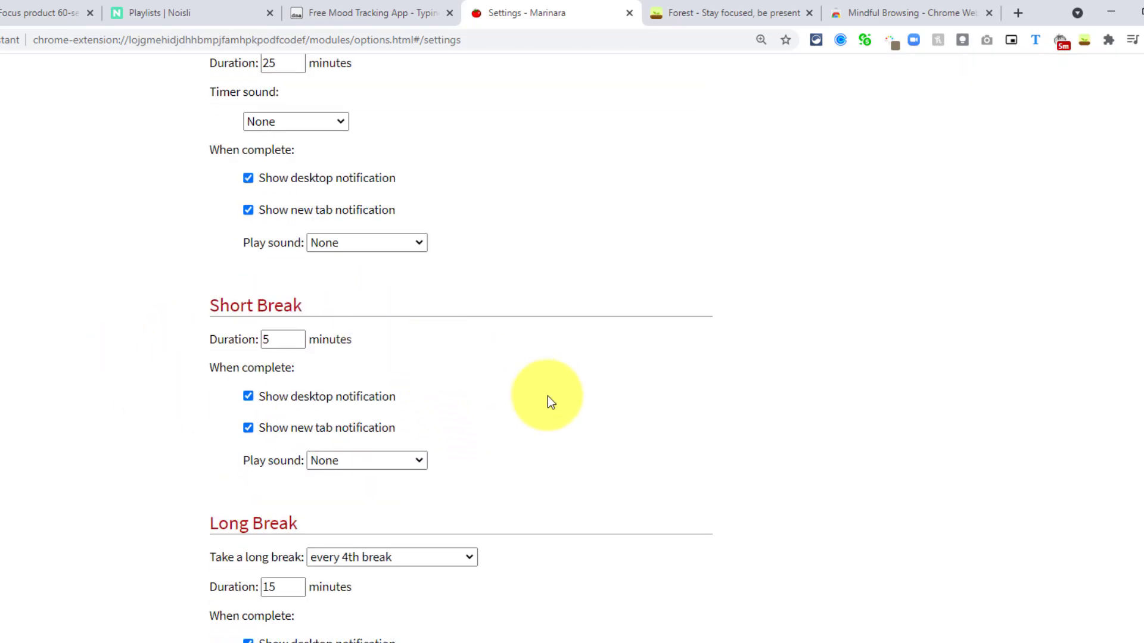
scroll(548, 396, "up", 2)
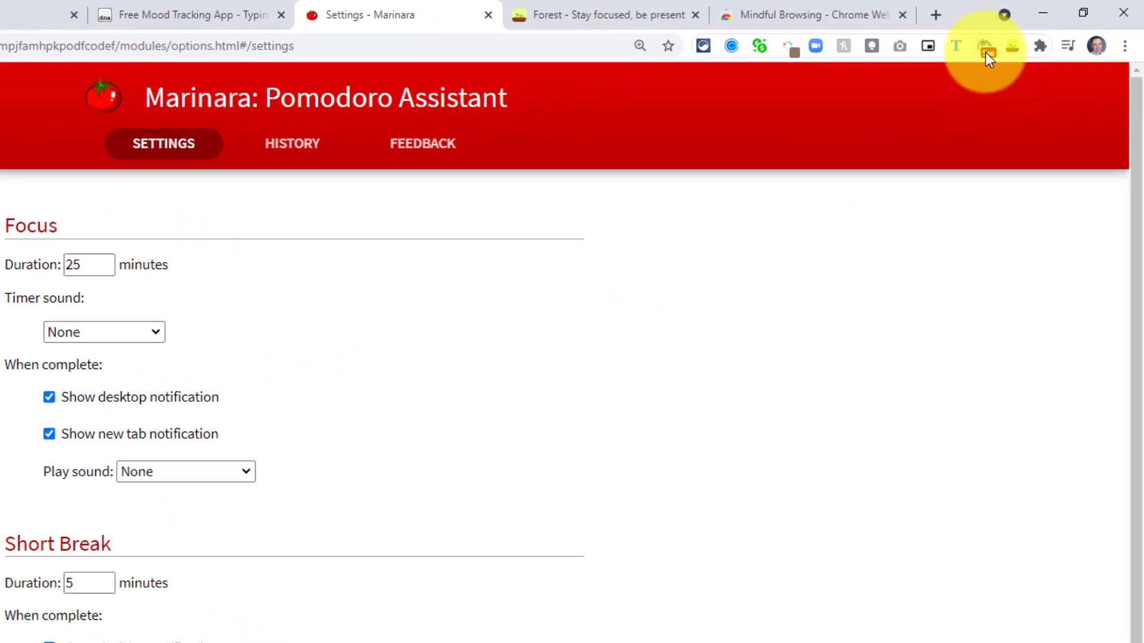
right_click(988, 50)
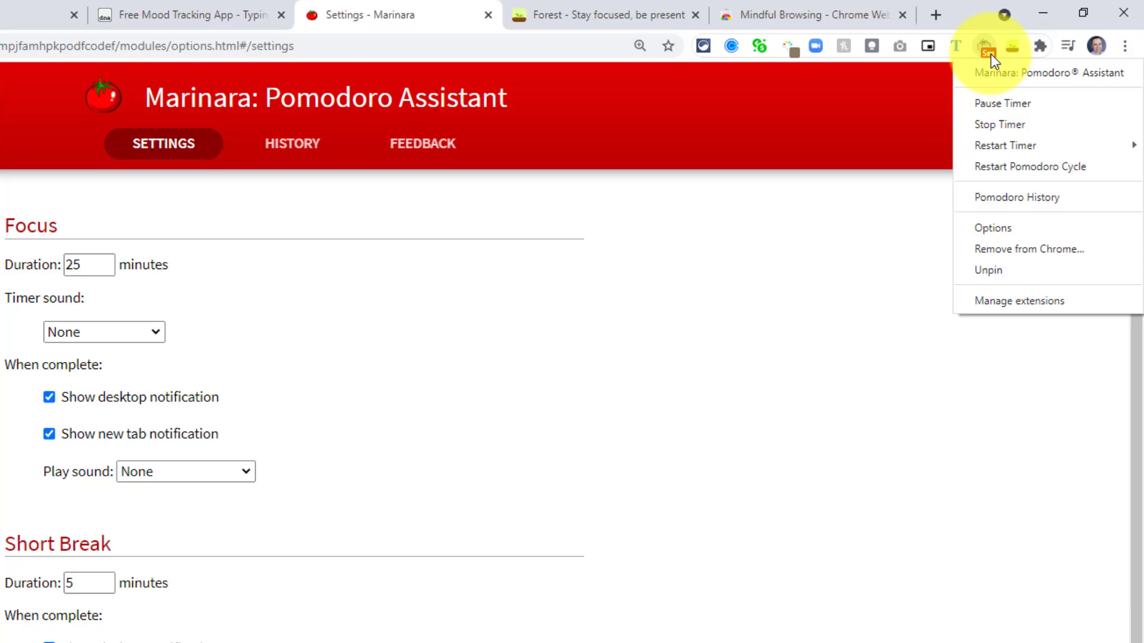
left_click(716, 204)
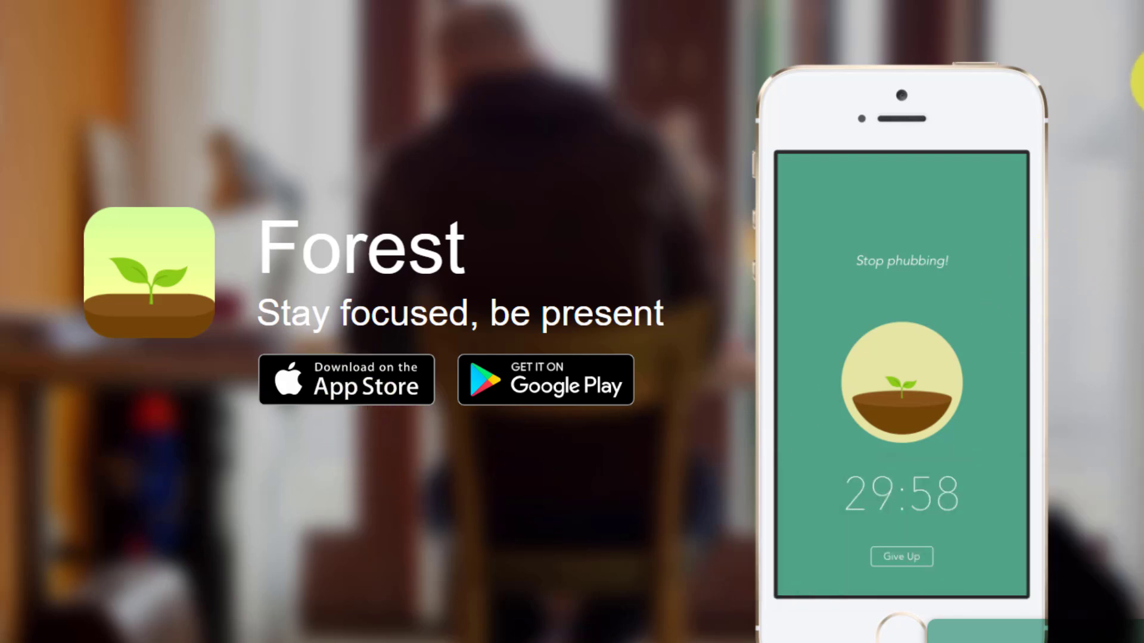
scroll(1135, 107, "down", 4)
scroll(1135, 107, "down", 4)
scroll(1126, 138, "down", 1)
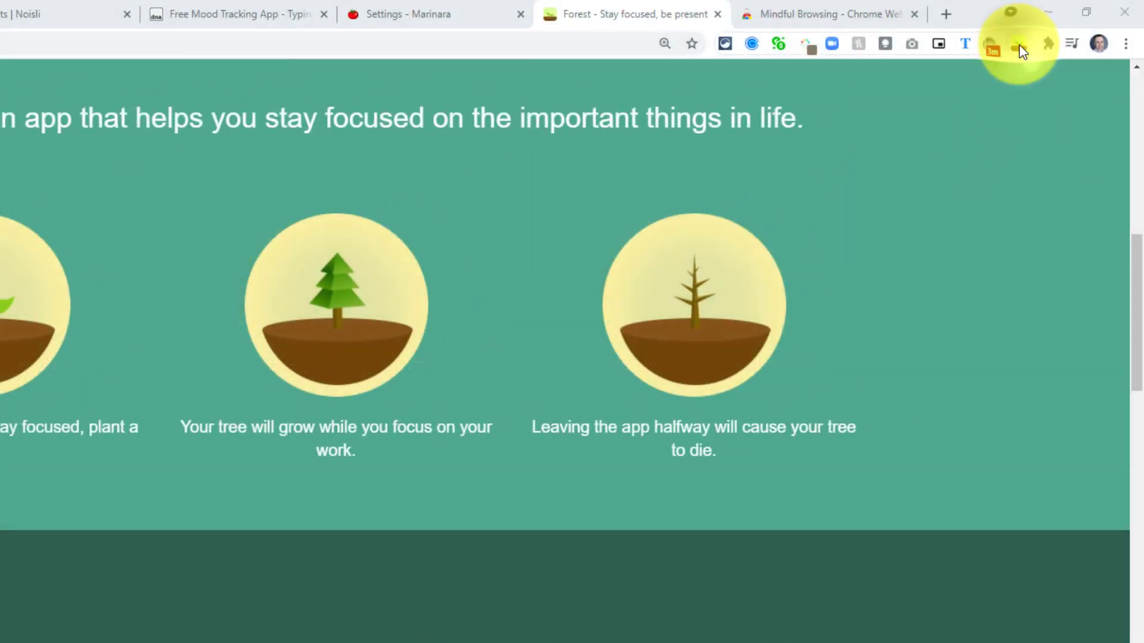
Step: Plant a Forest tree to start a focus session, then check the 24:18 countdown and Blocklist mode
left_click(1019, 44)
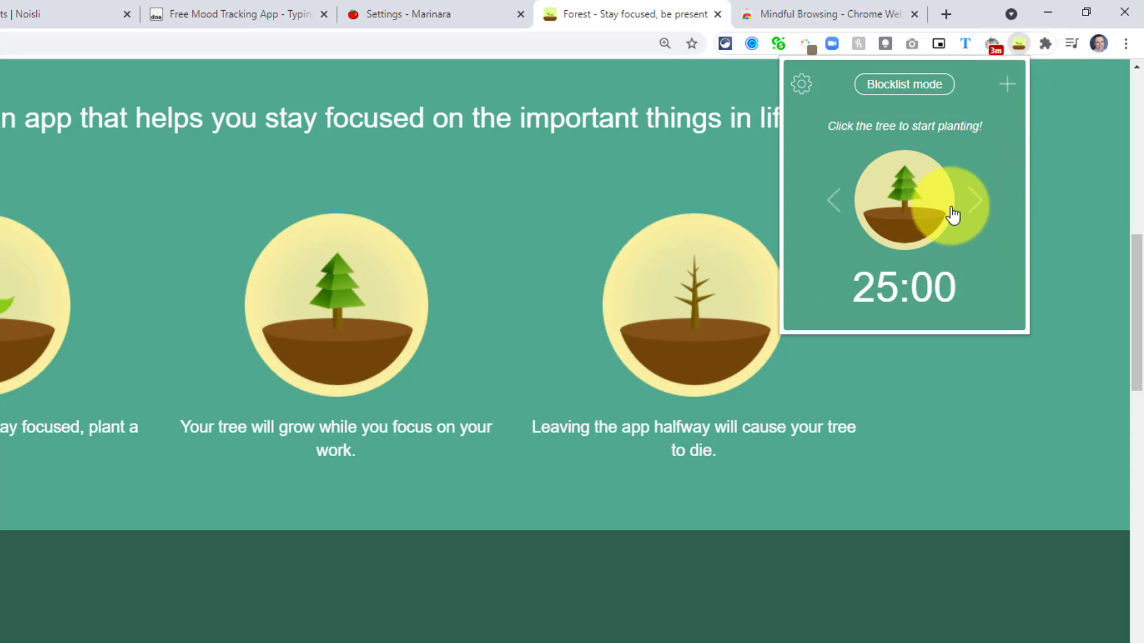
left_click(907, 194)
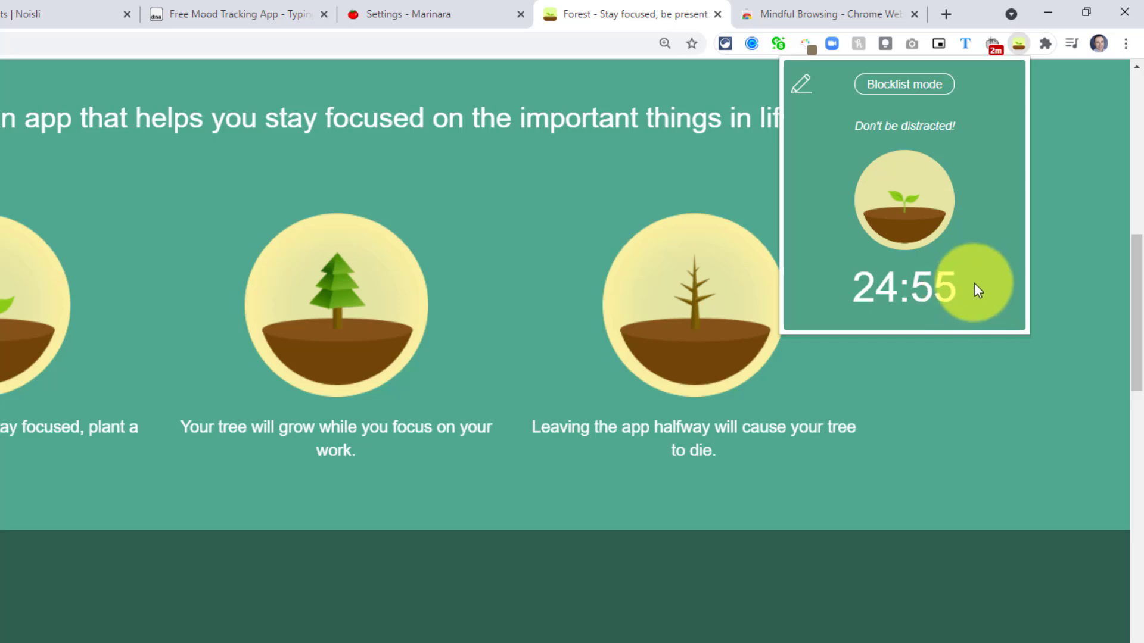
left_click(965, 436)
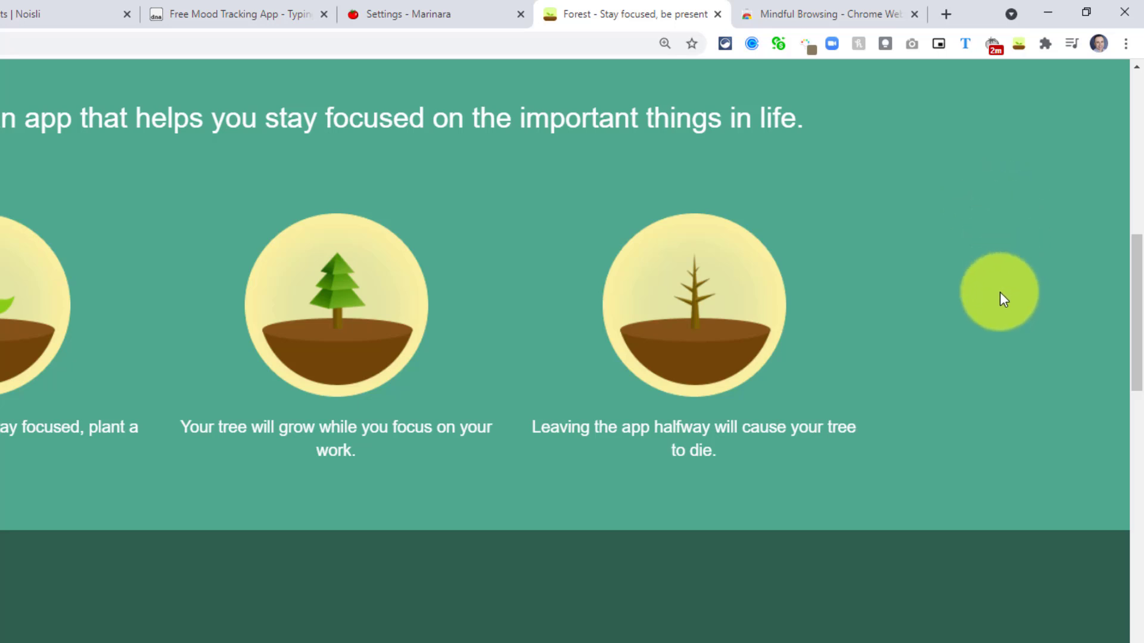
left_click(1019, 44)
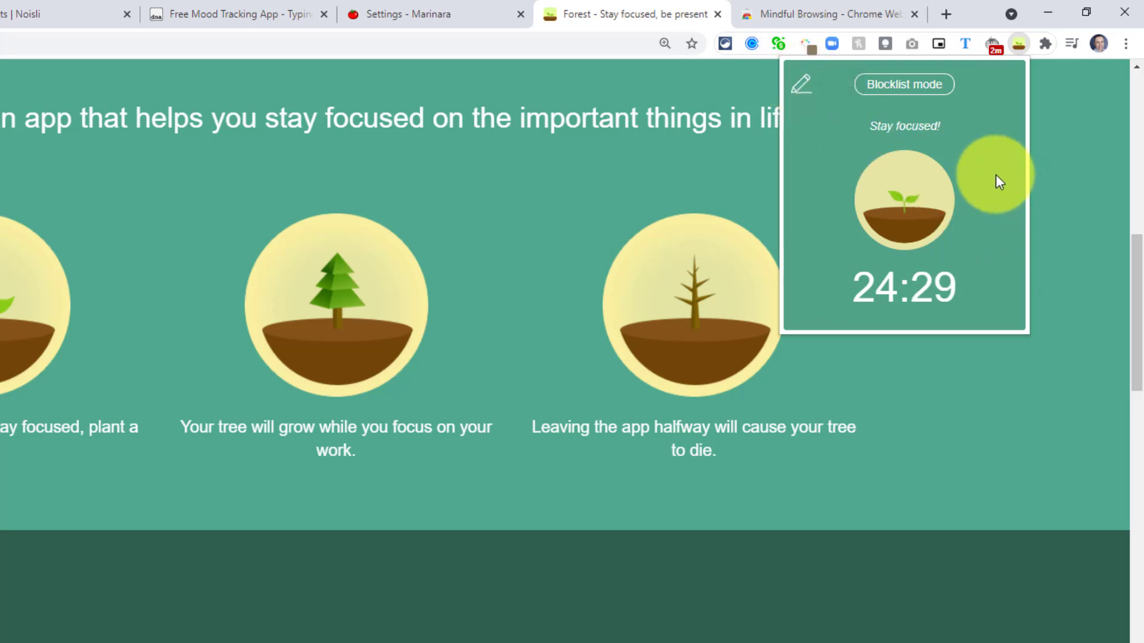
left_click(908, 90)
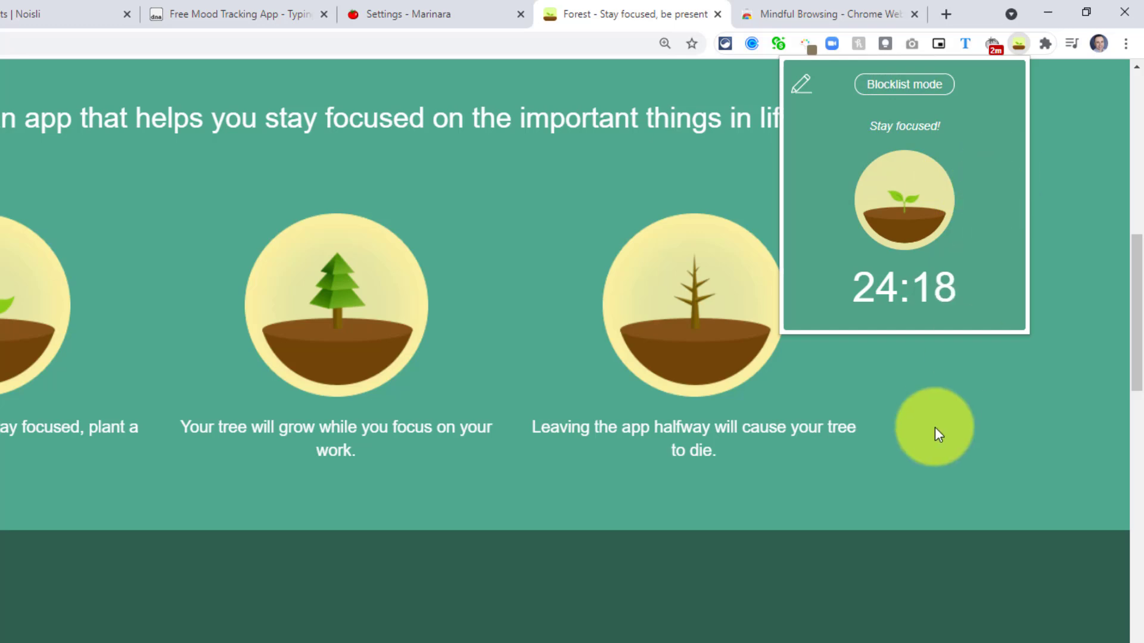
Step: Reopen the Forest popup and confirm Blocklist mode editing is locked while the tree grows
left_click(934, 427)
scroll(935, 428, "up", 3)
scroll(935, 427, "up", 5)
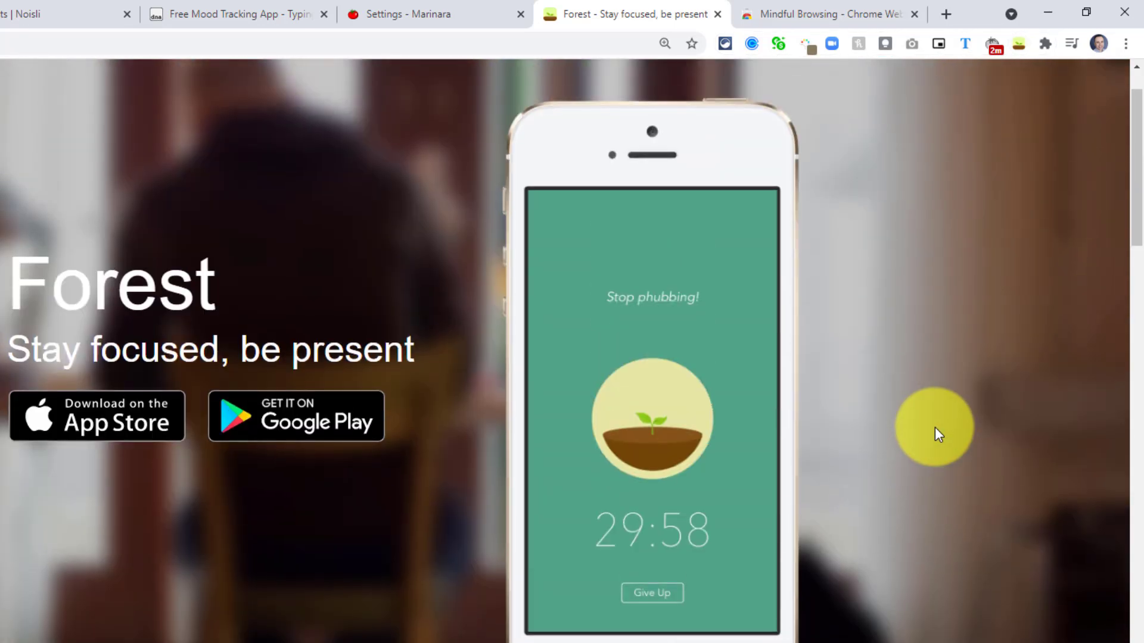
left_click(1018, 43)
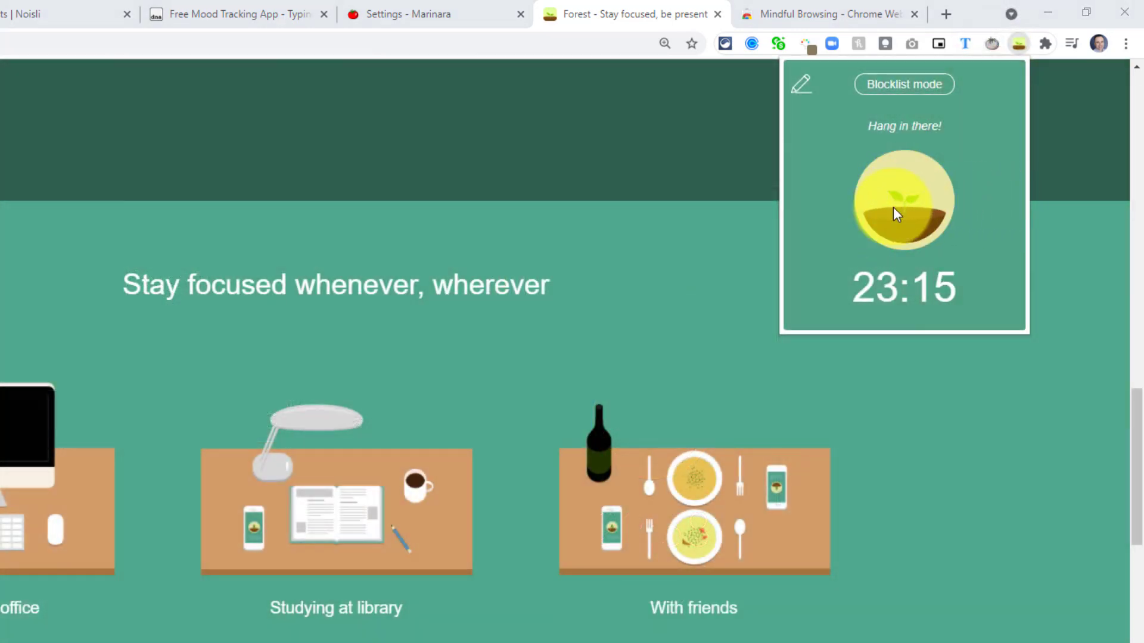
left_click(905, 90)
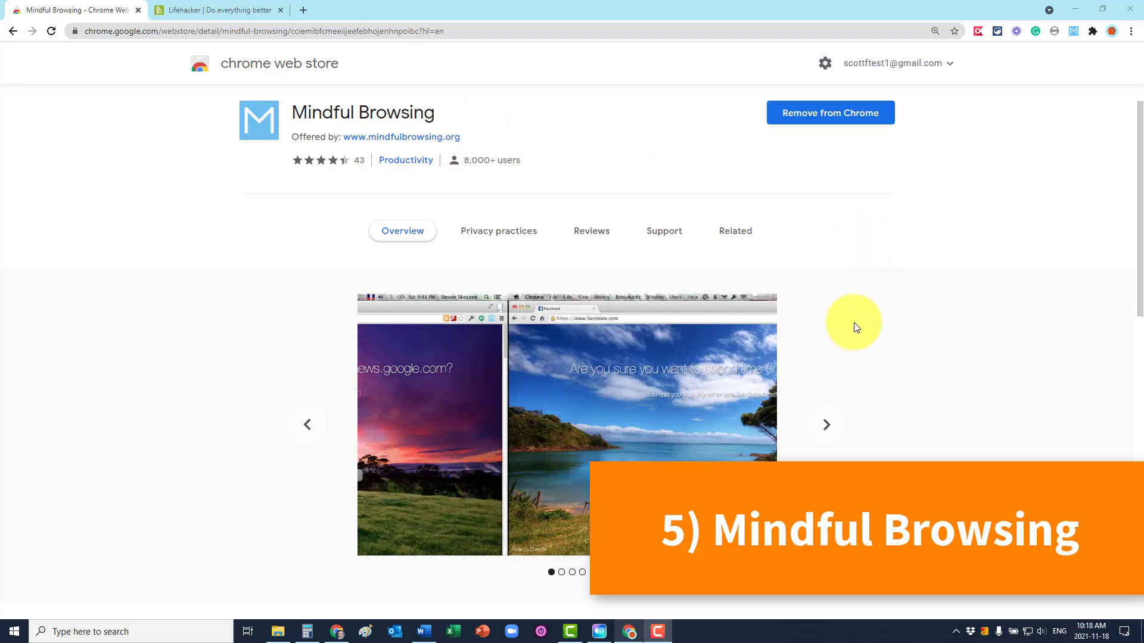
Step: Switch to the open Lifehacker page
left_click(213, 10)
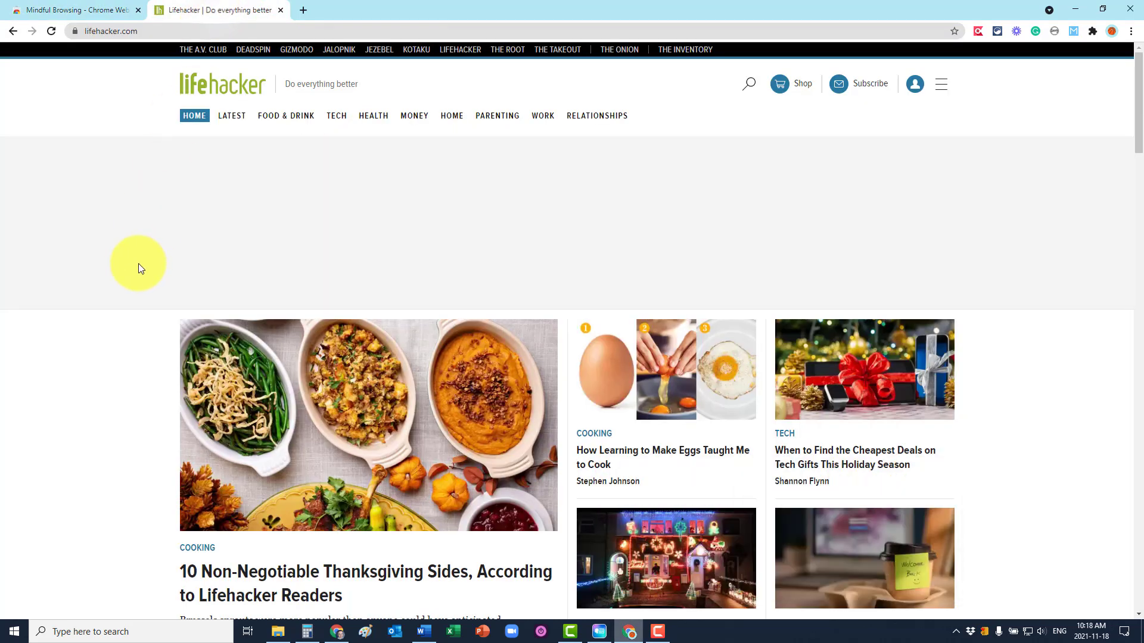
scroll(138, 265, "down", 3)
scroll(137, 265, "down", 5)
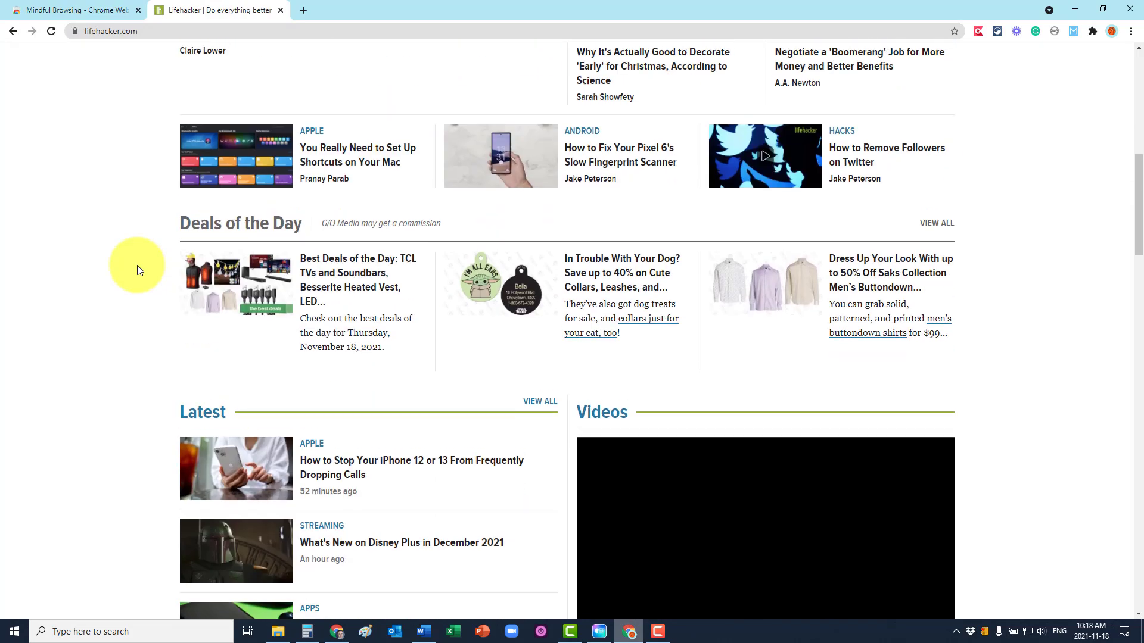
scroll(136, 265, "up", 8)
scroll(137, 266, "down", 2)
scroll(136, 265, "up", 1)
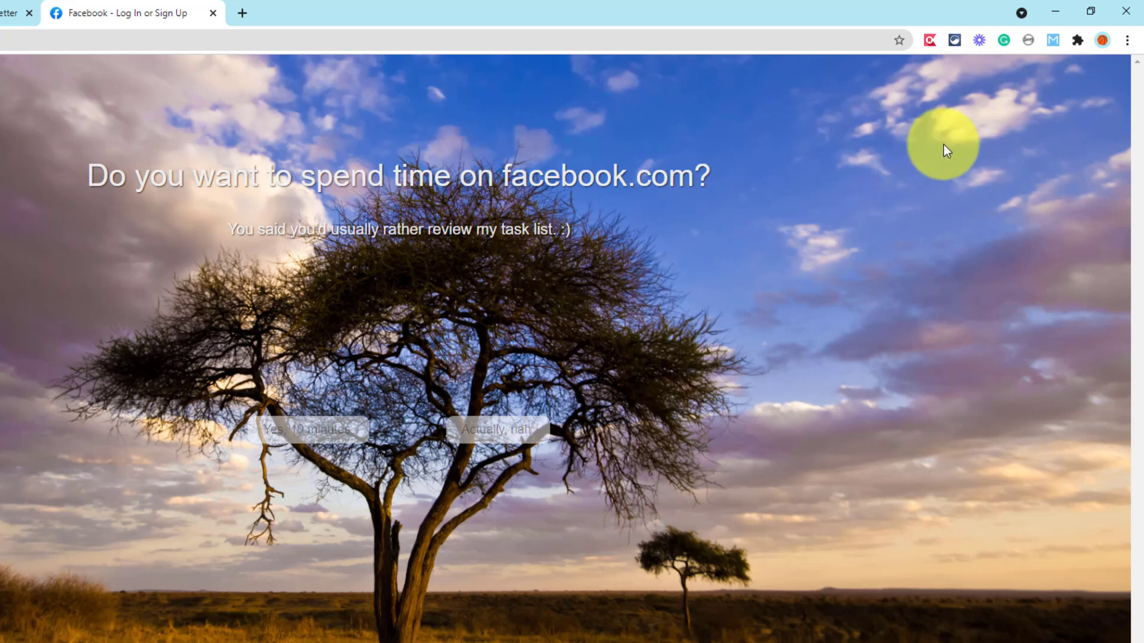
left_click(1053, 40)
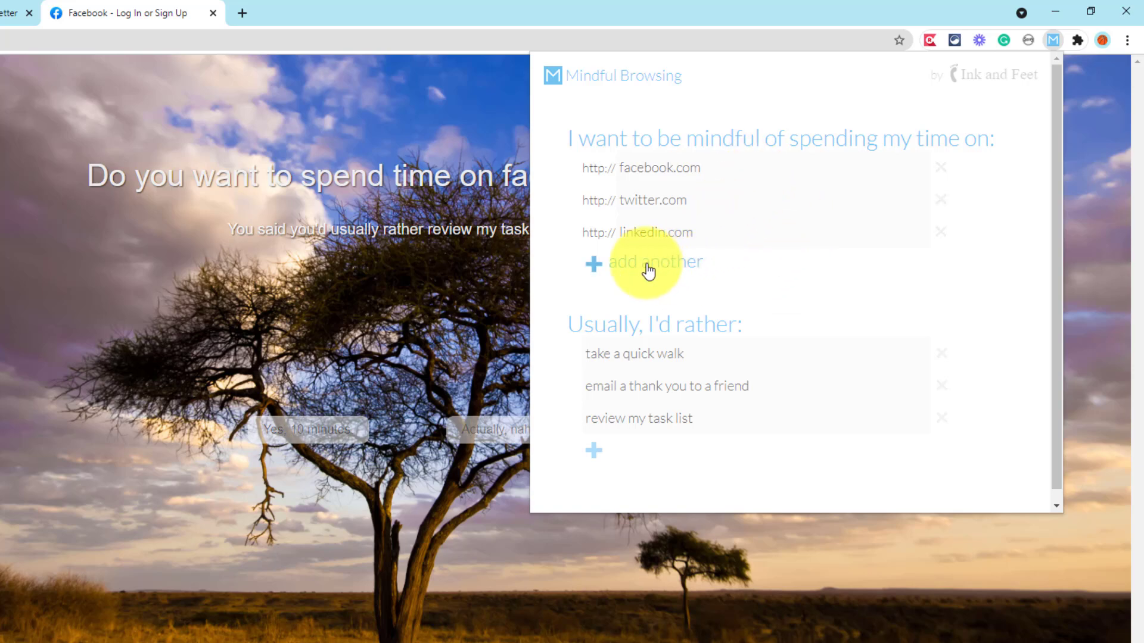
scroll(665, 277, "down", 1)
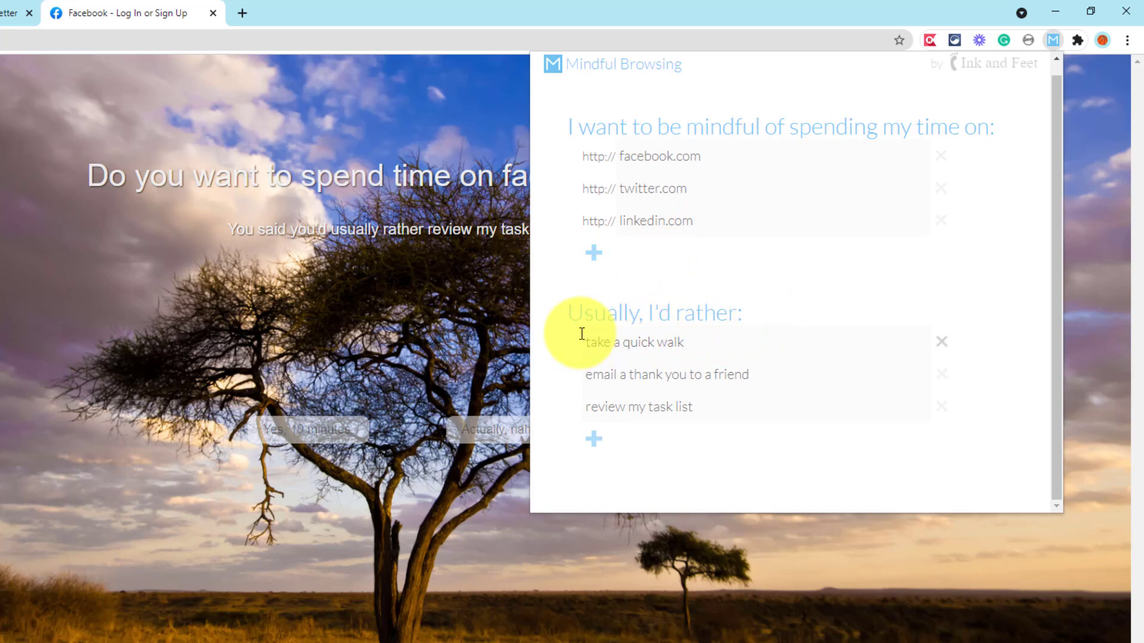
mouse_move(679, 353)
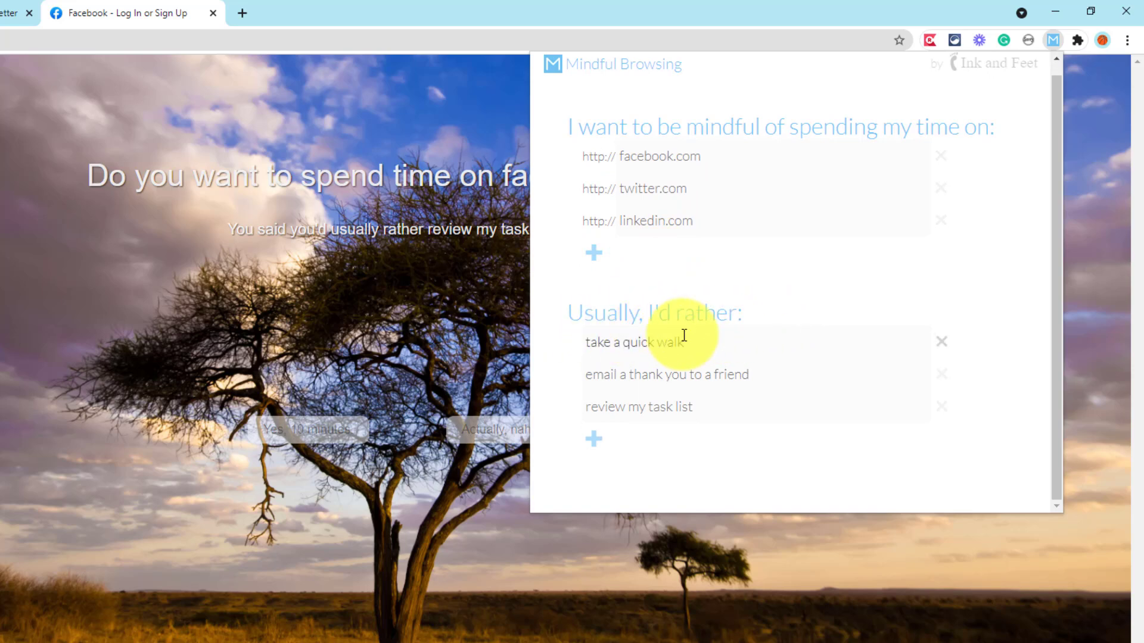
left_click(457, 250)
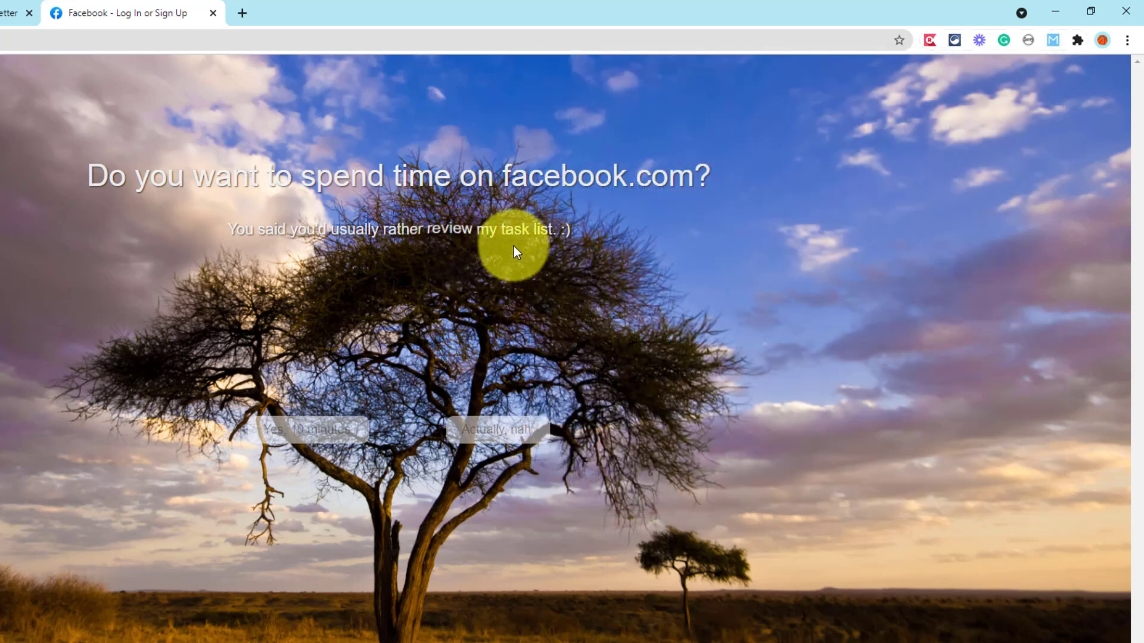
left_click(1054, 40)
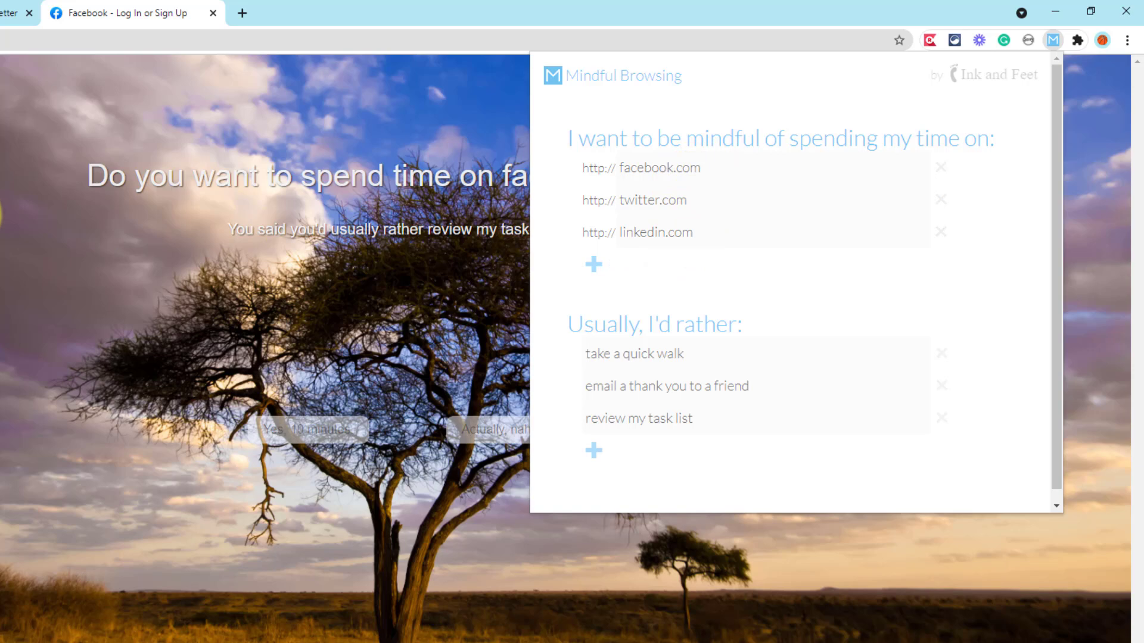
left_click(3, 214)
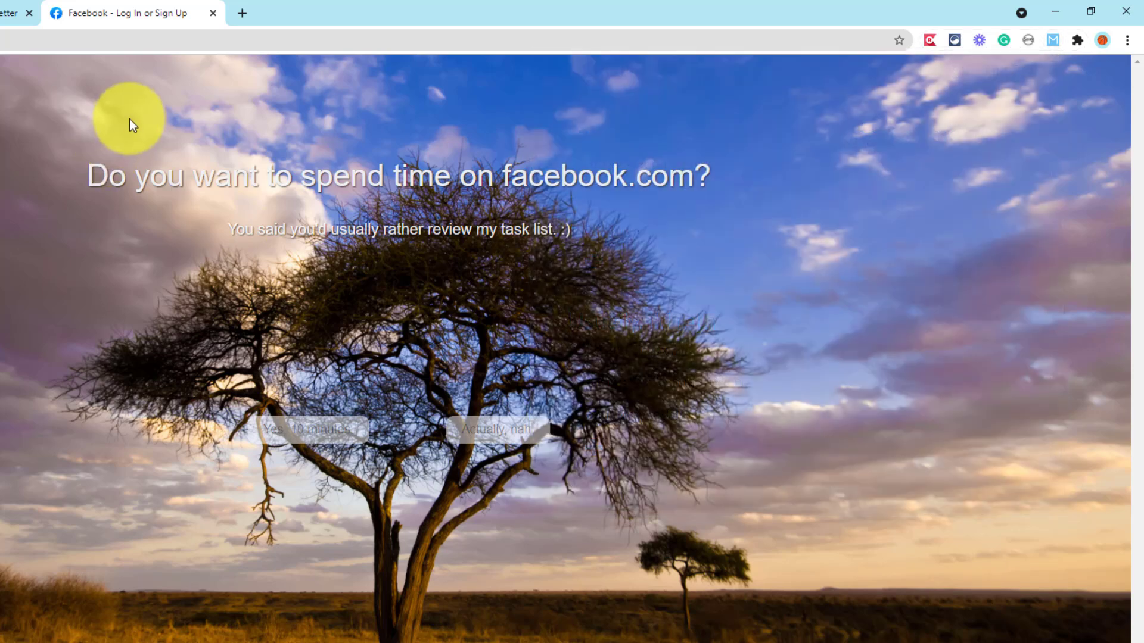